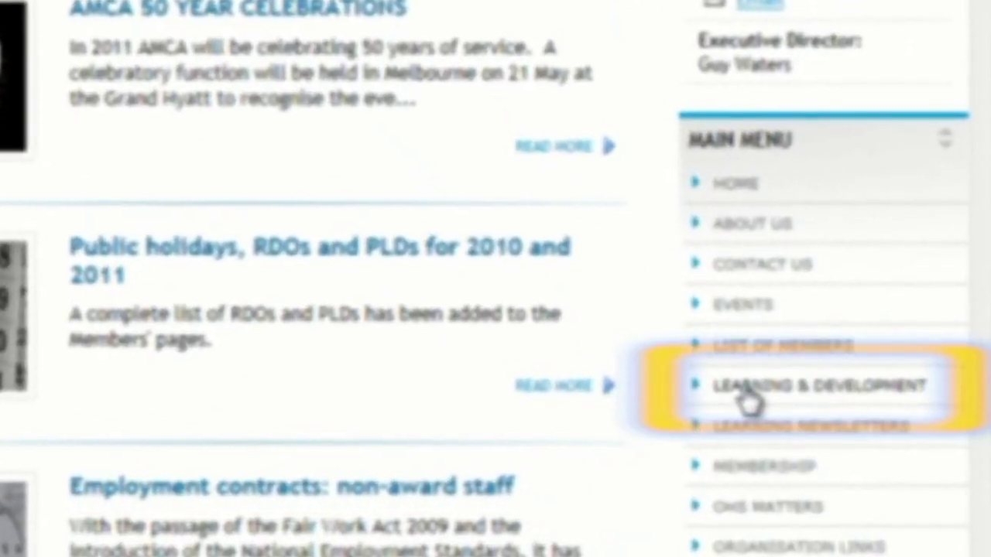
Step: Open the Learning & Development page and scroll down to its AMCA Online e-learning section
click(745, 395)
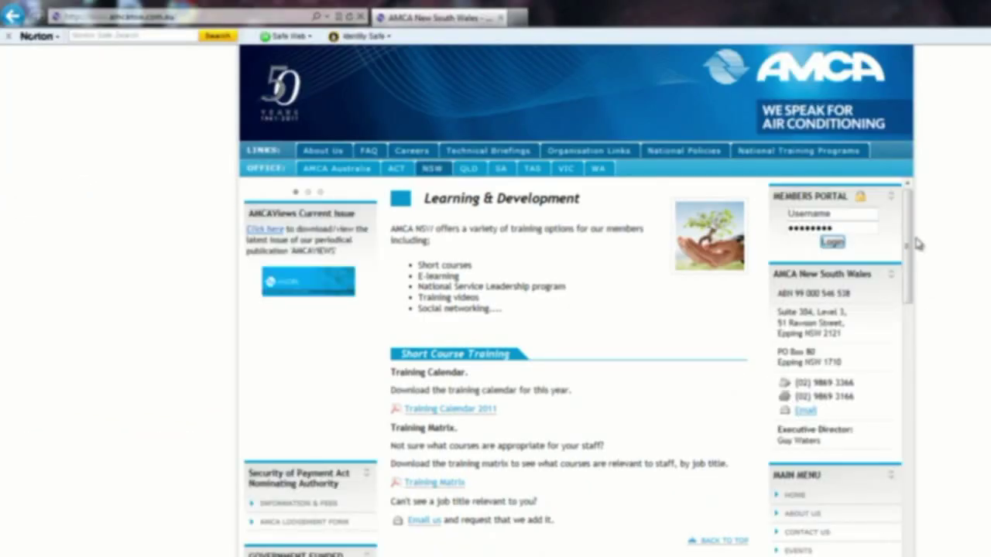
drag(910, 236, 914, 317)
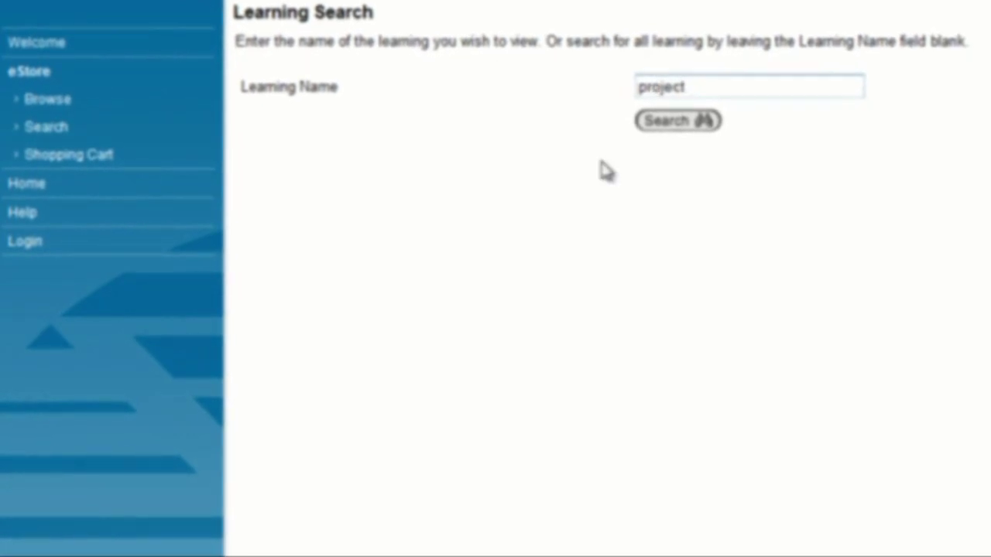
Step: Search the eStore for learning courses named 'project'
click(671, 124)
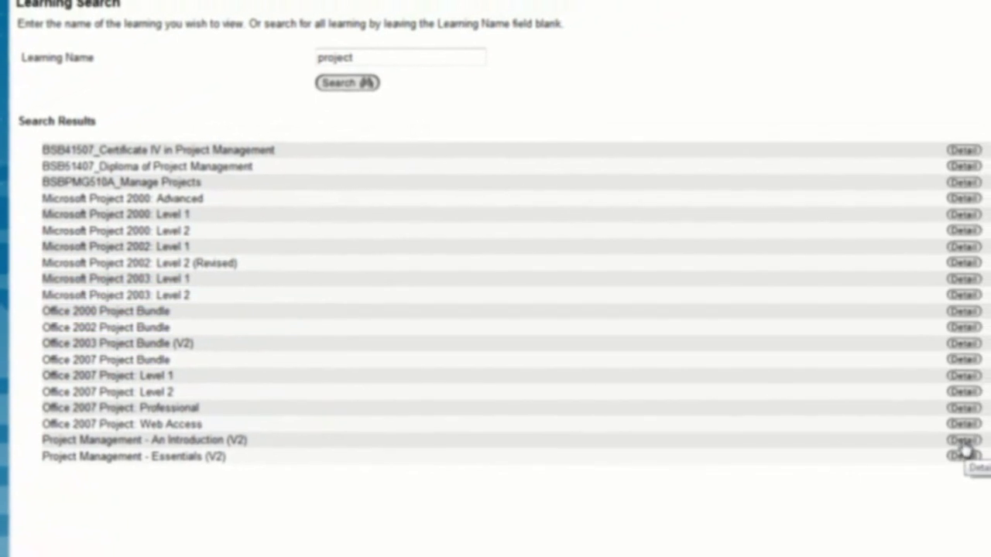
Step: Open the Project Management - An Introduction (V2) course from the search results
click(964, 441)
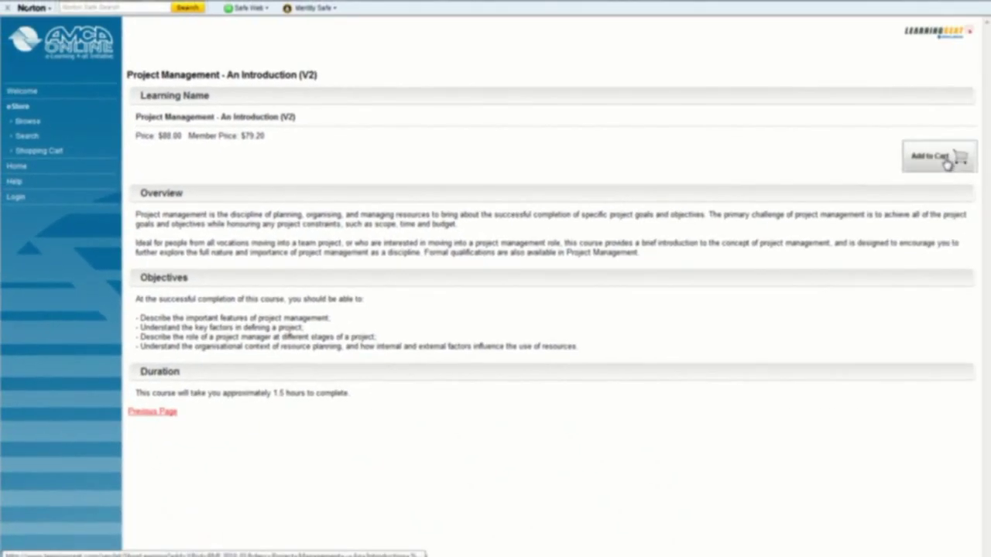
Step: Add the Project Management - An Introduction (V2) course to the shopping cart
click(948, 164)
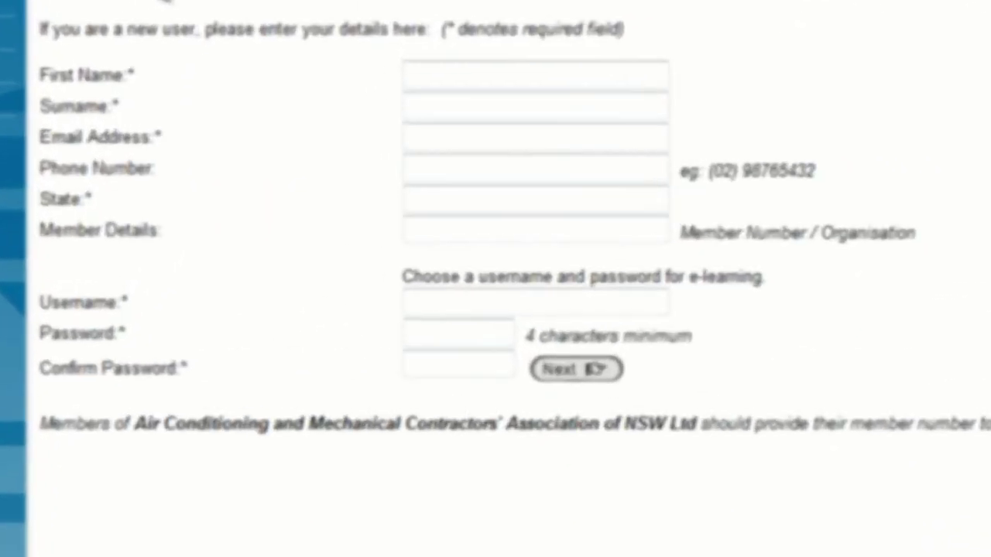
Step: Enter the new user's first name and surname in the registration form
drag(124, 16, 160, 47)
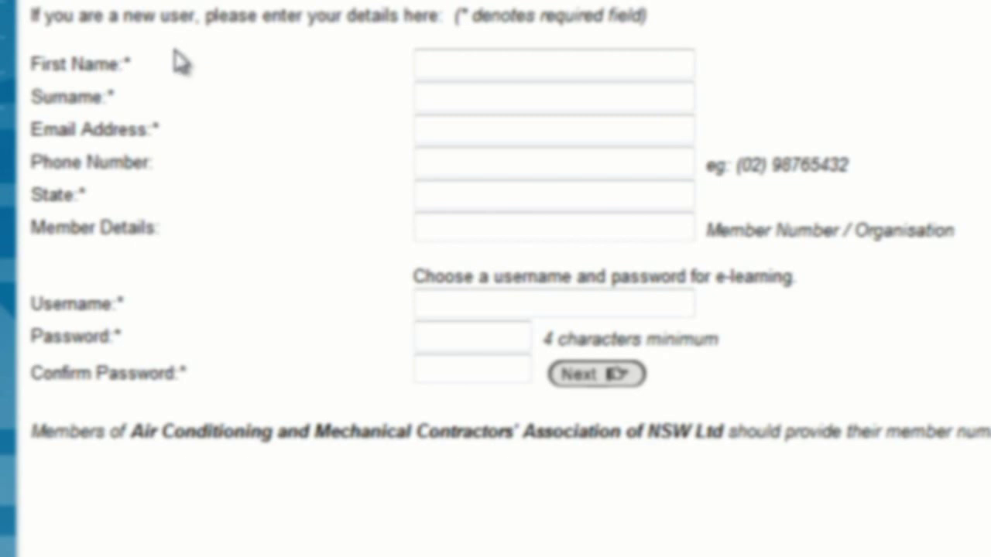
click(438, 62)
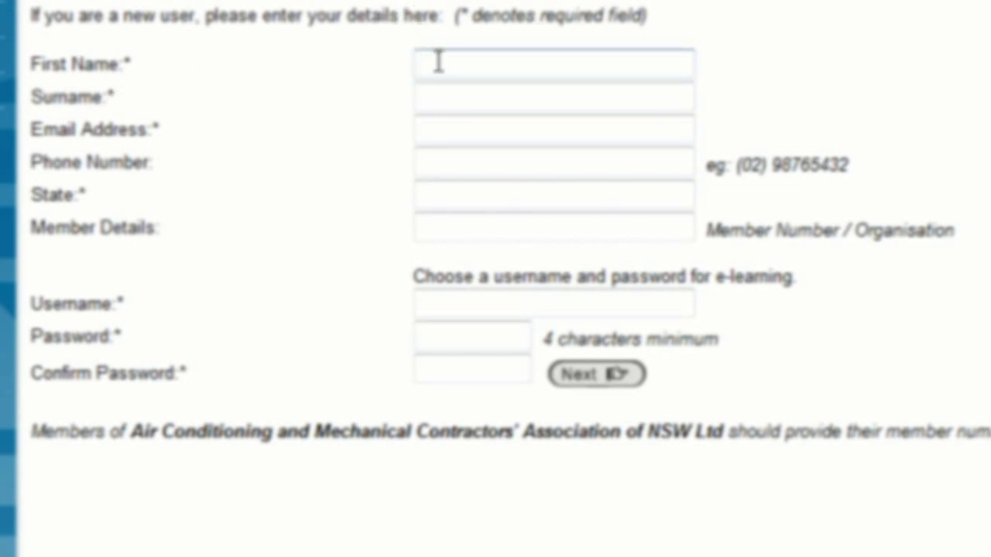
click(424, 98)
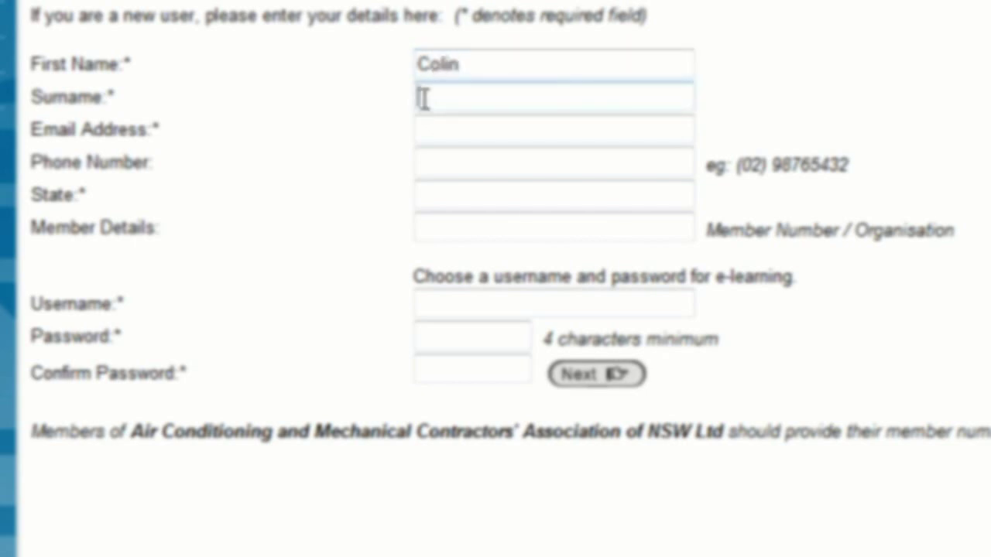
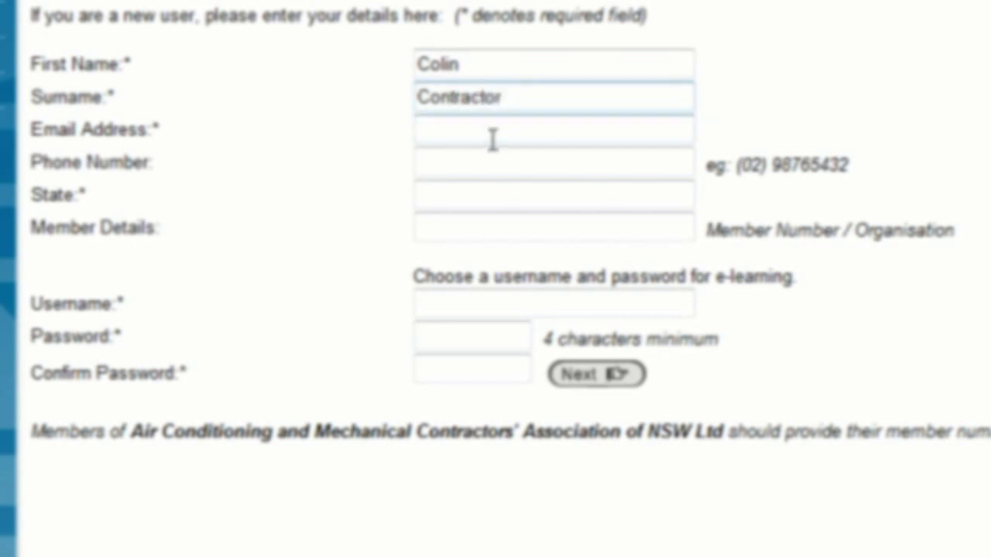
Step: Fill in the user's e-mail address, phone number and state NSW
click(463, 131)
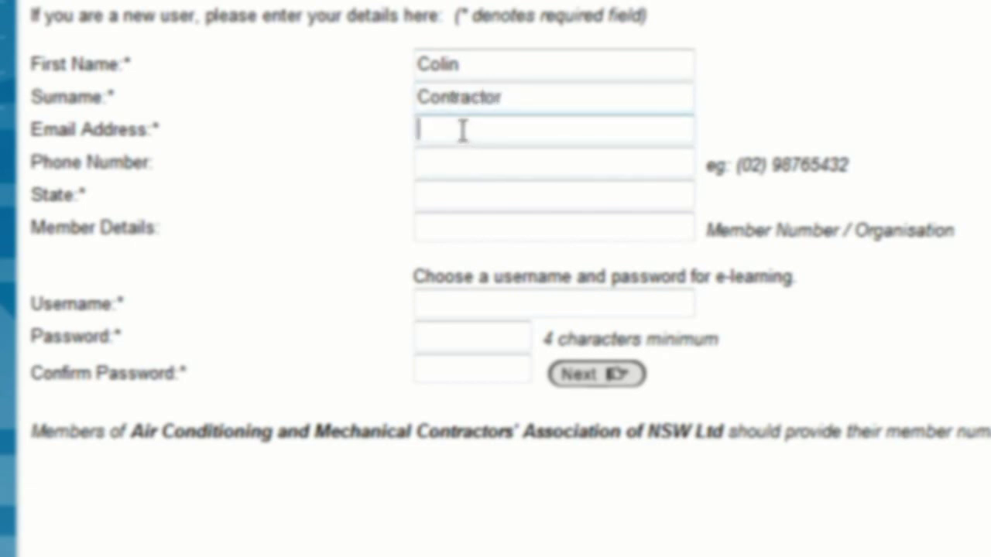
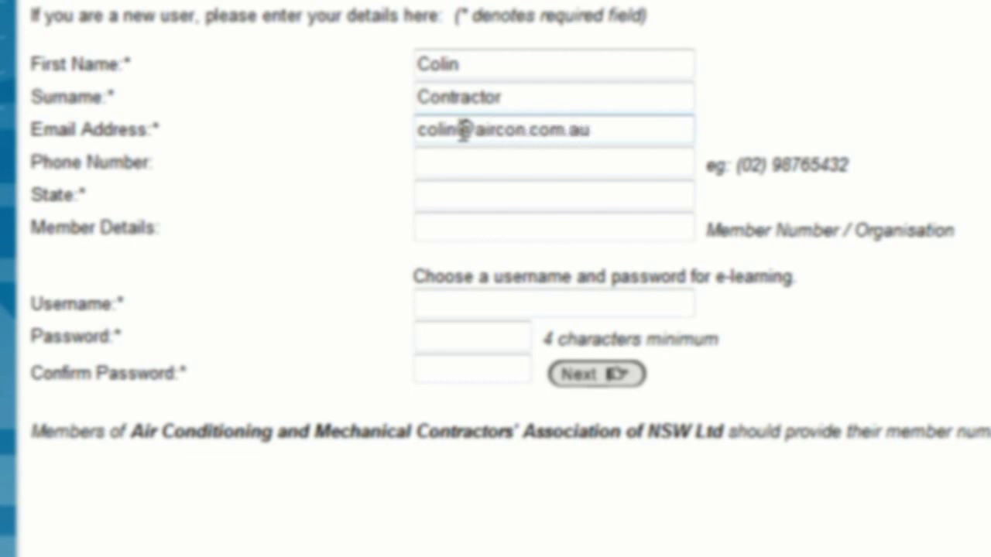
click(440, 160)
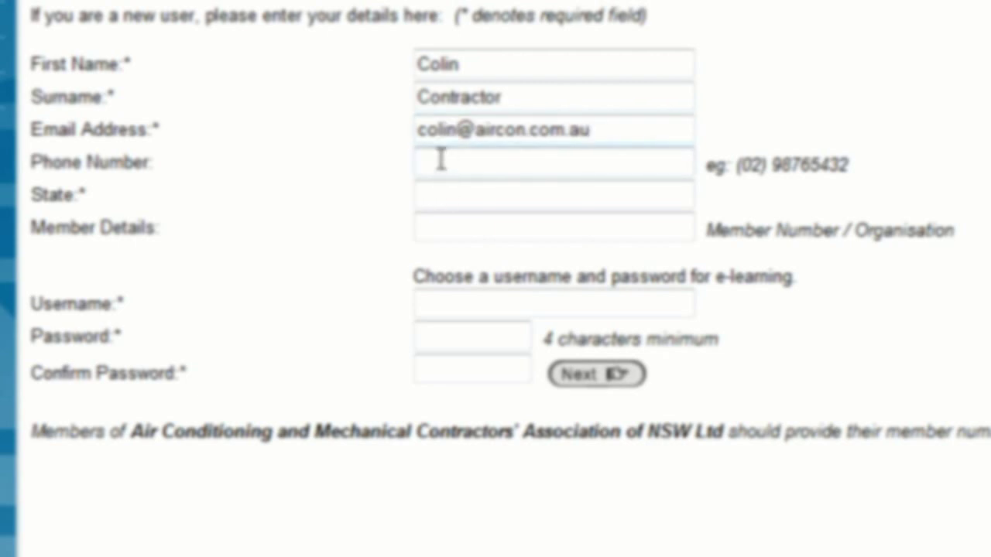
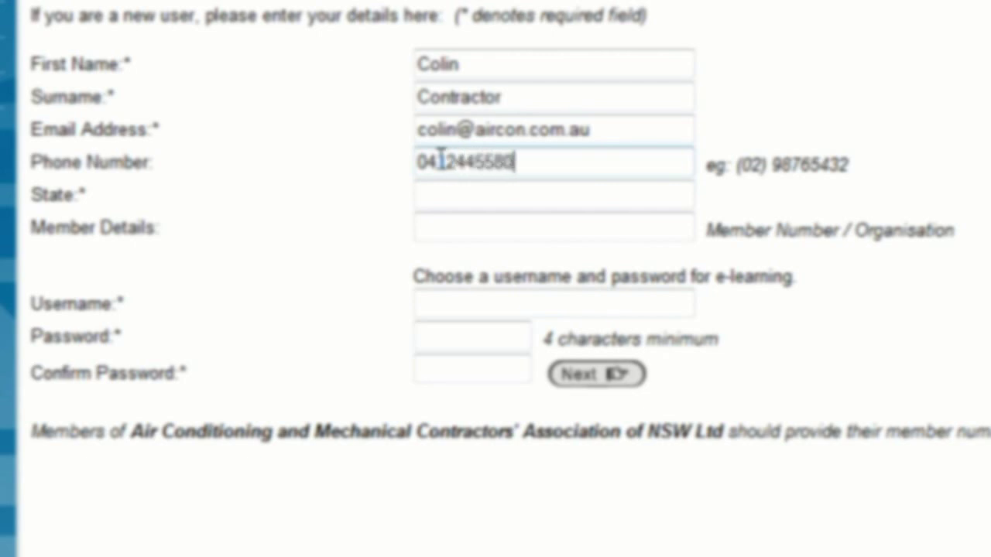
click(429, 199)
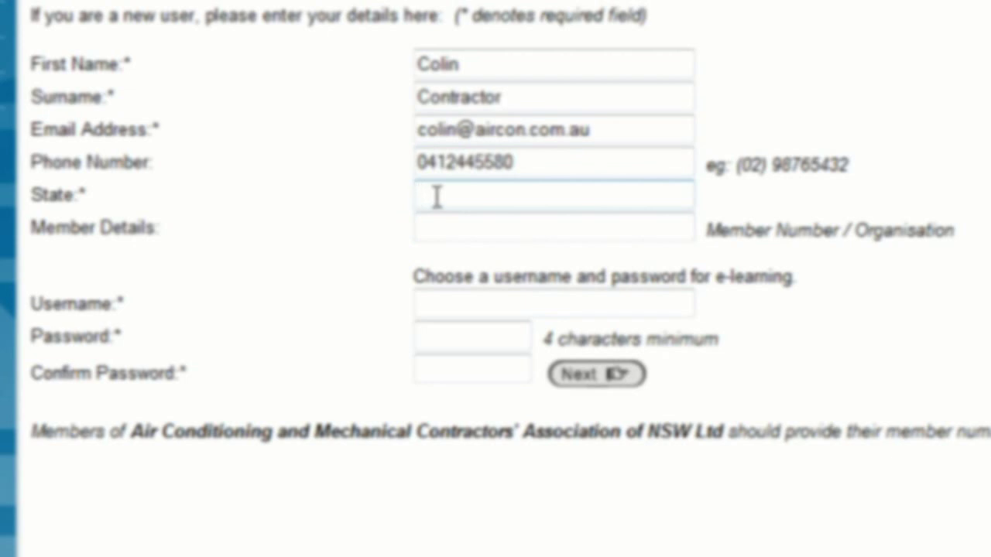
text(NSW)
click(430, 229)
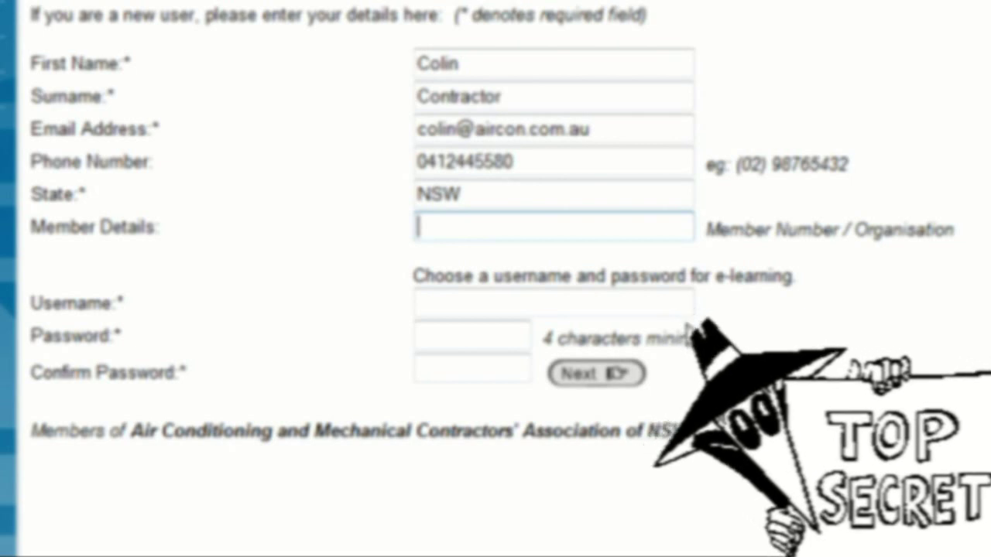
Step: Type the association member number into the Member Details field
text(am)
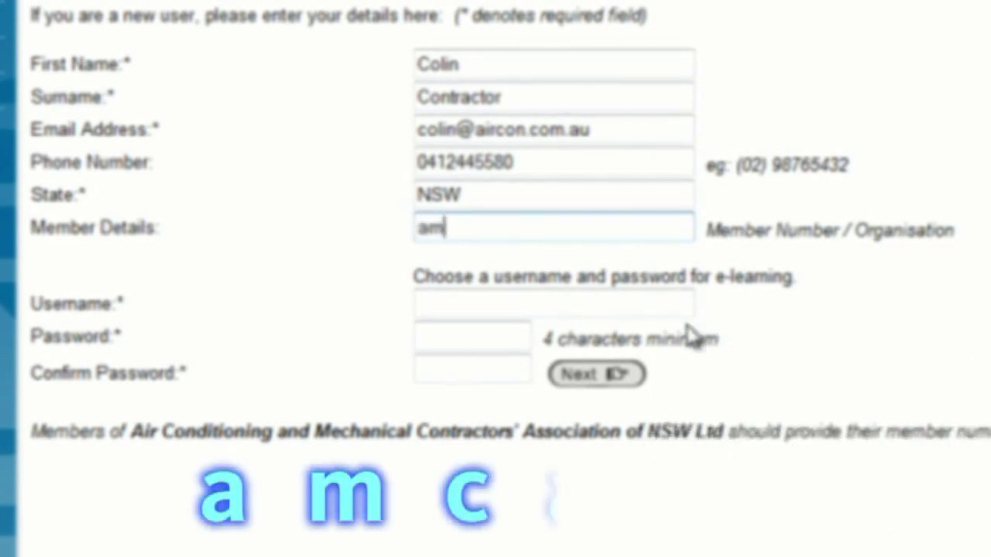
text(cael)
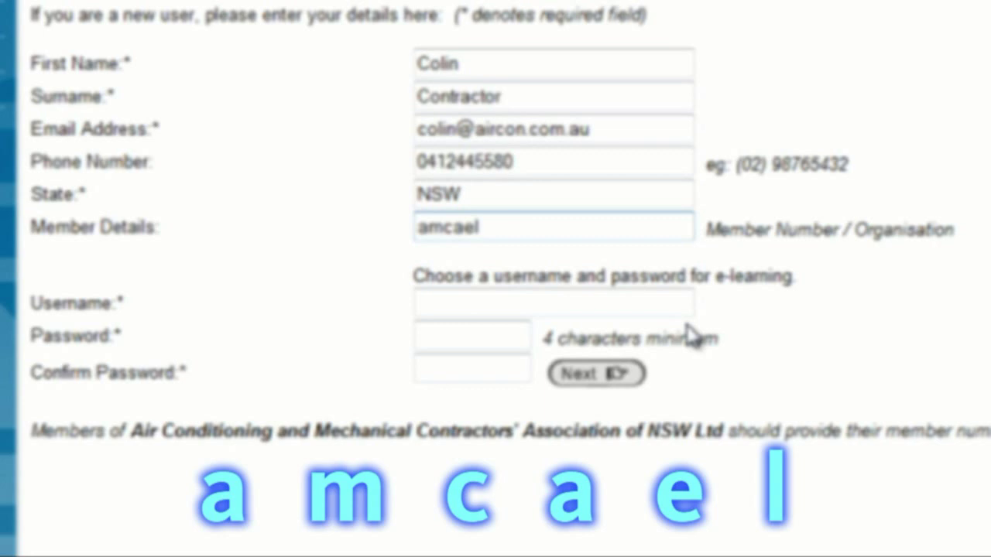
Step: Choose a username, then enter and confirm the account password
click(434, 303)
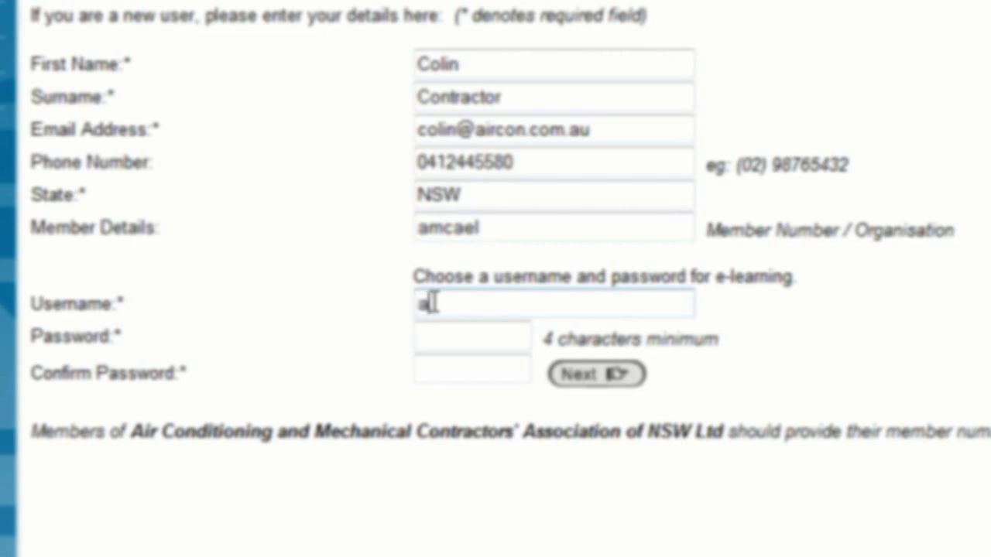
text(rcon316)
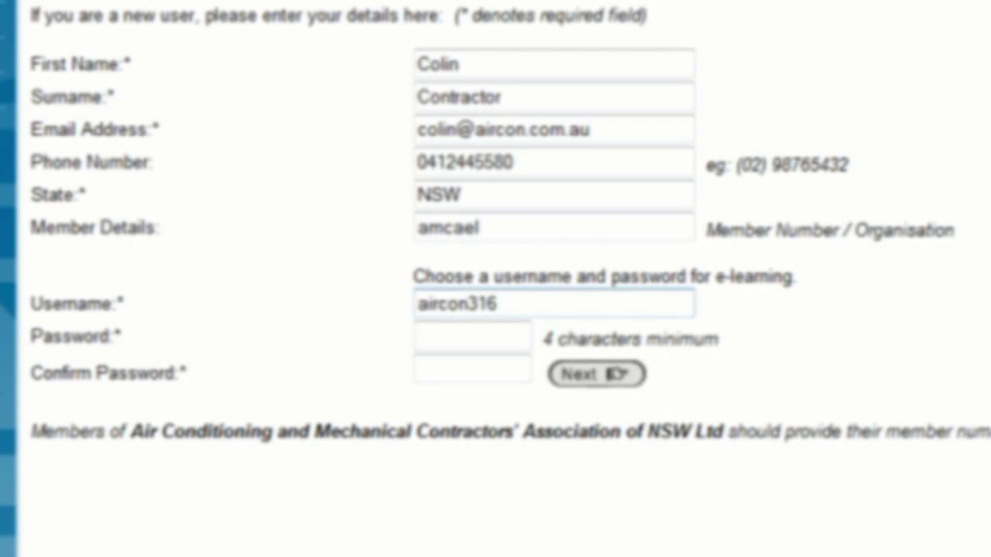
click(425, 337)
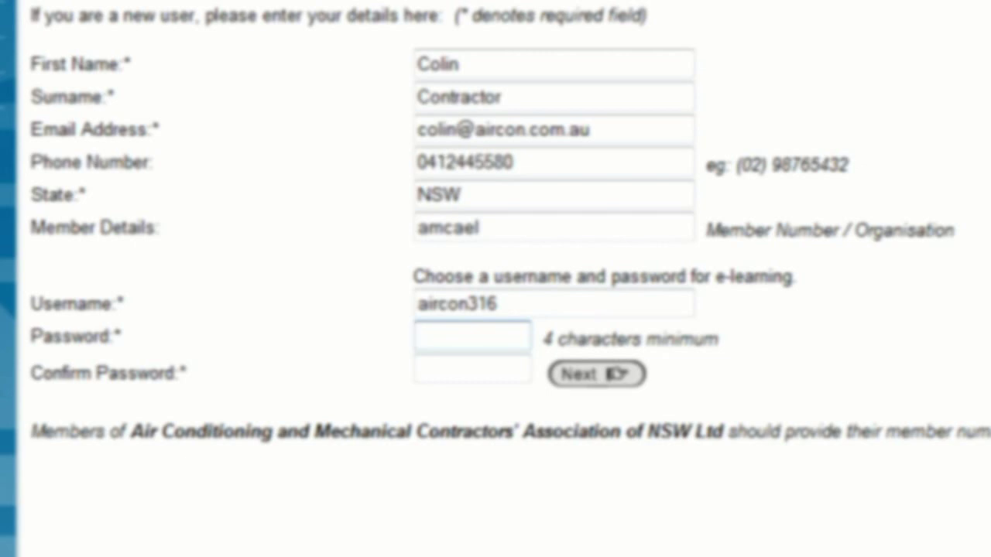
text(1234)
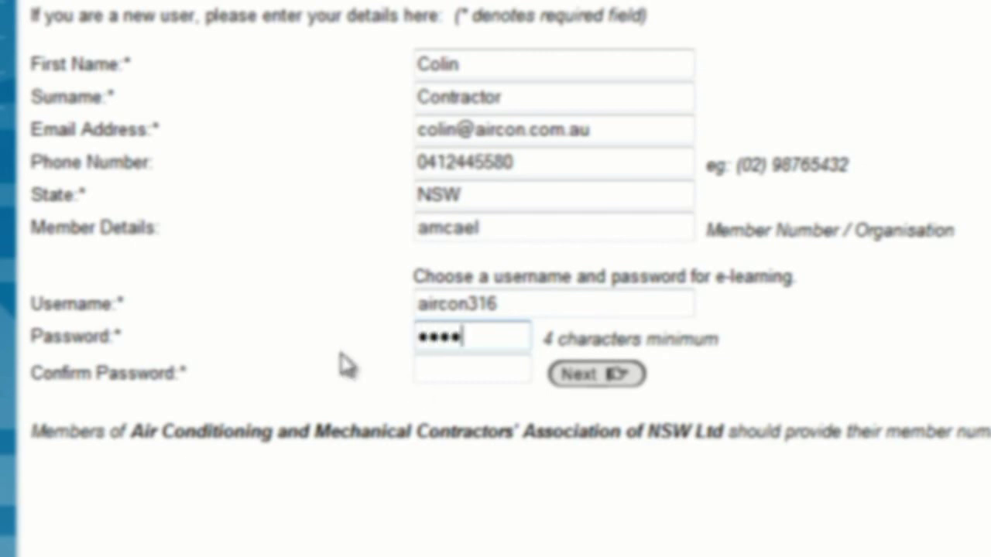
click(434, 371)
text(1234)
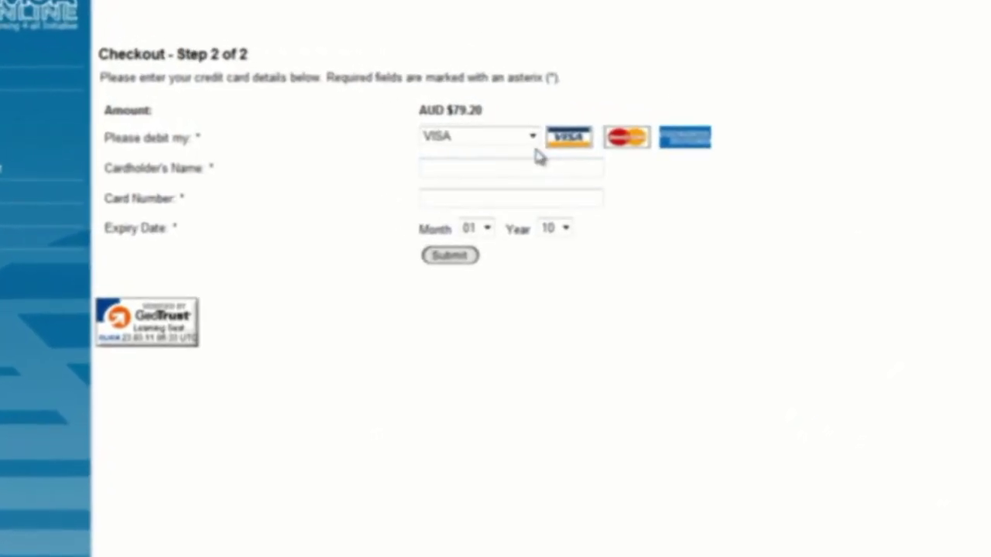
Step: Select American Express and enter the cardholder's name and card number
click(488, 134)
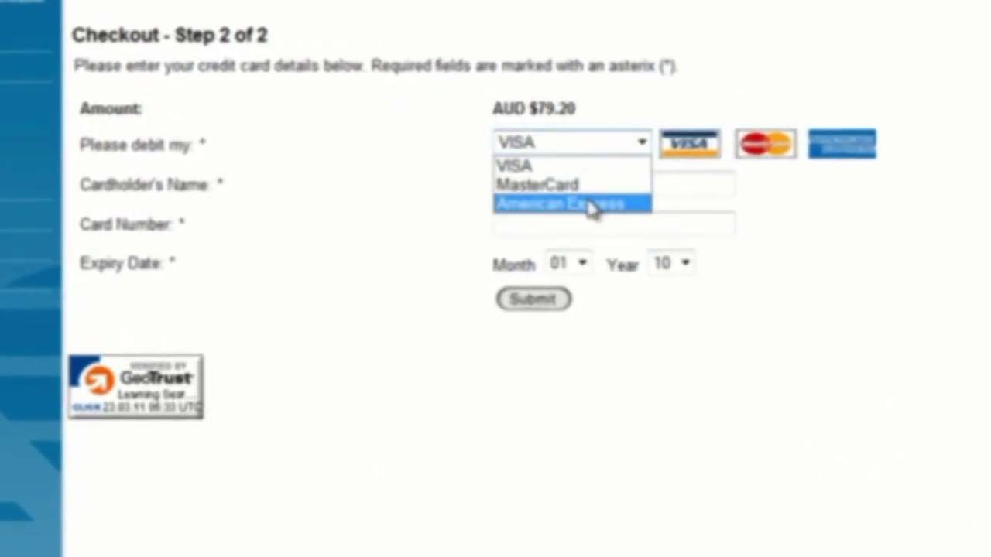
click(593, 205)
click(511, 185)
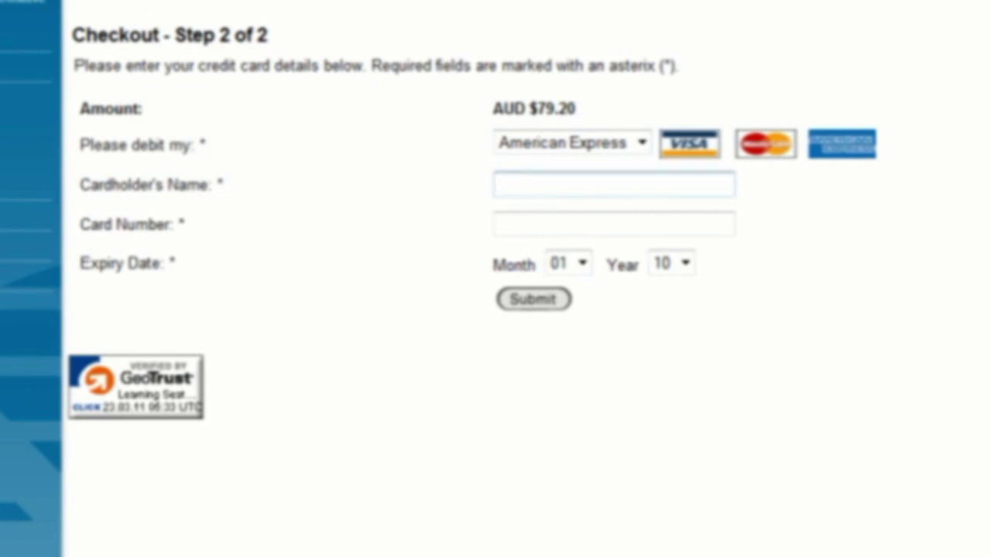
text(C CONTR)
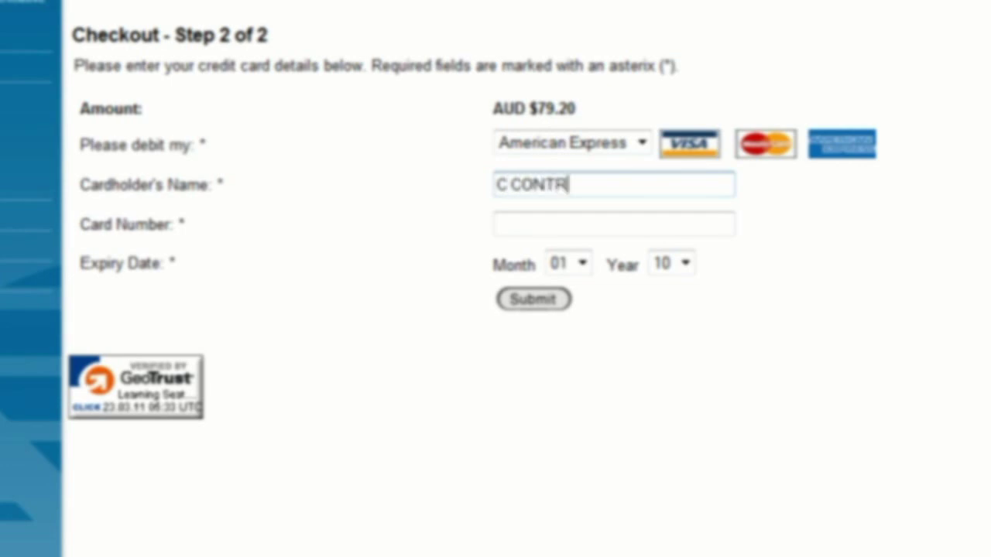
text(ACTOR)
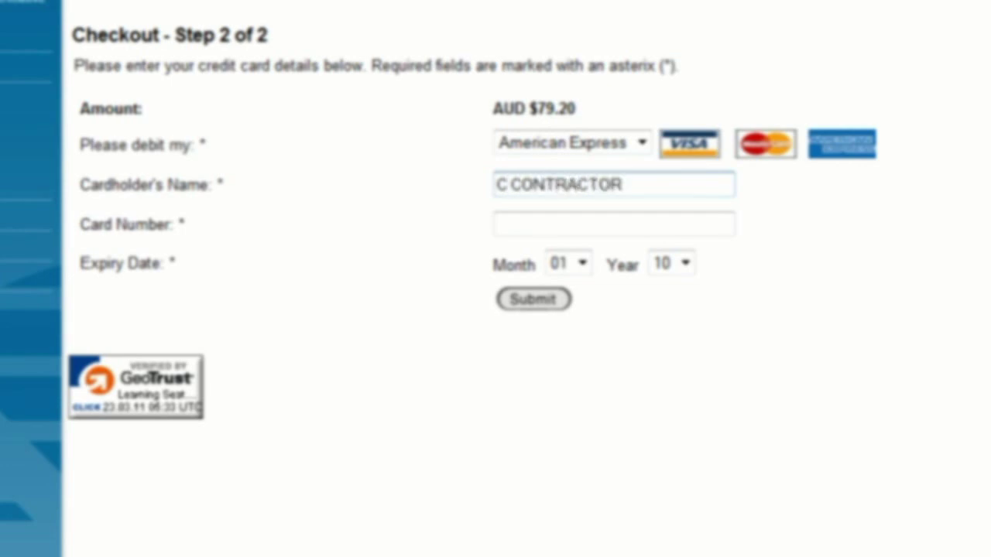
click(614, 224)
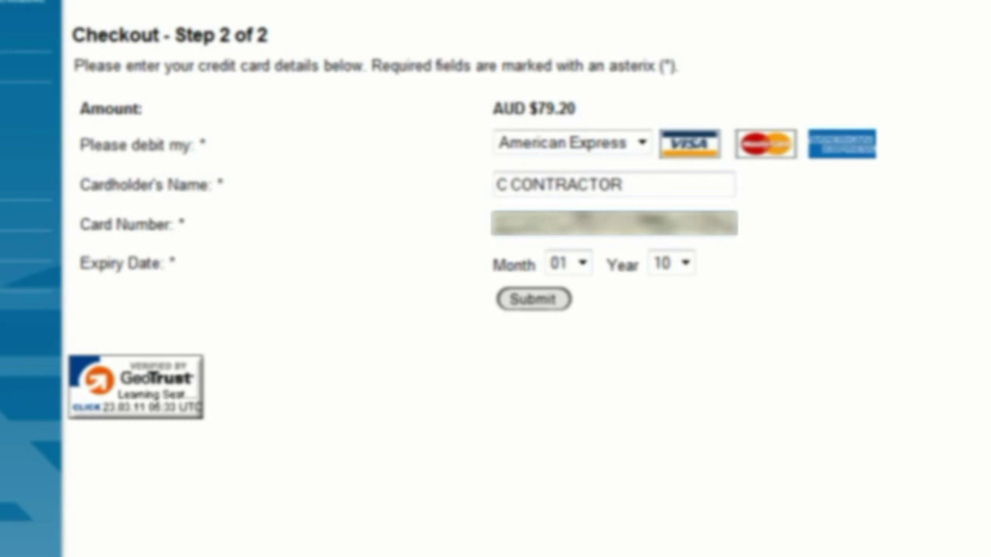
Step: Set the card expiry to 09/11 and submit the payment
click(583, 264)
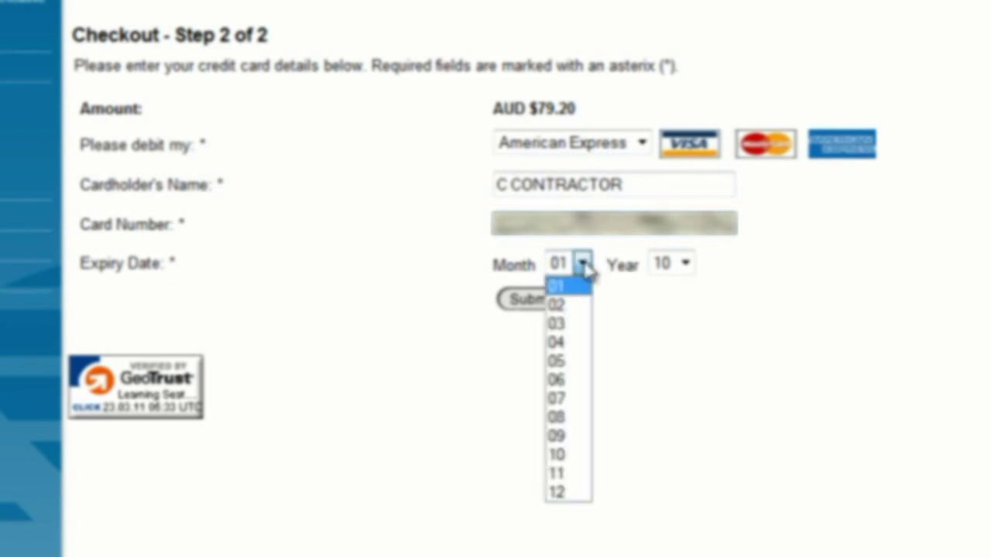
click(561, 436)
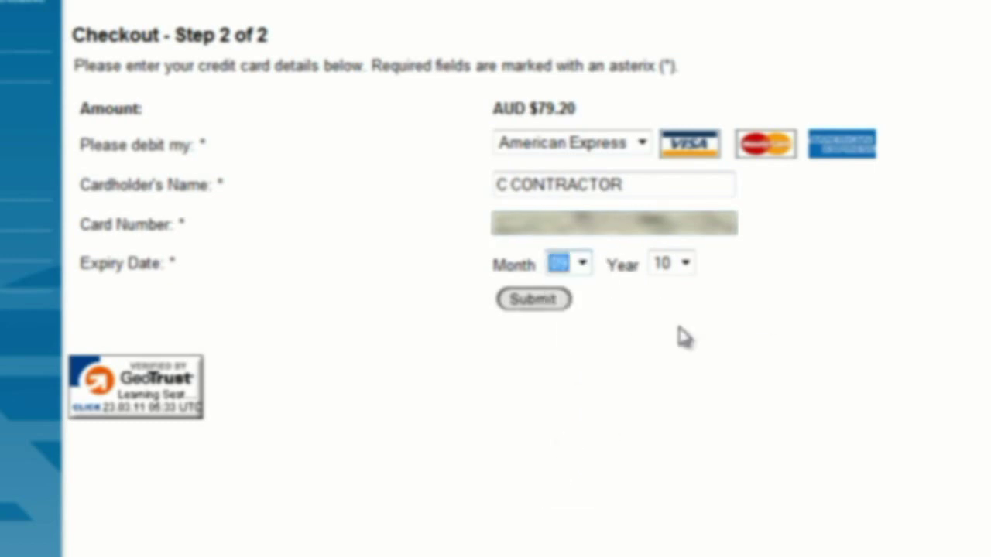
click(685, 264)
click(683, 302)
click(527, 301)
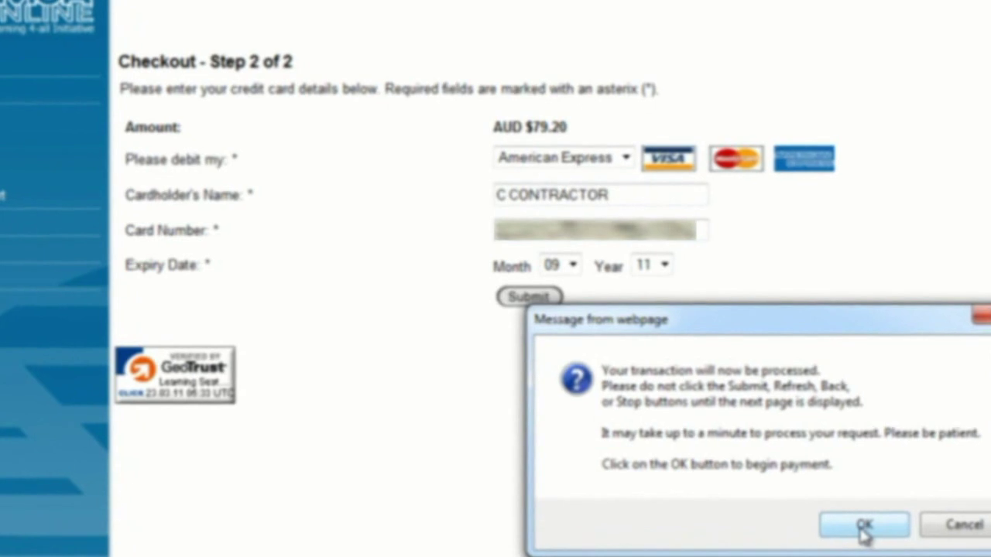
click(864, 527)
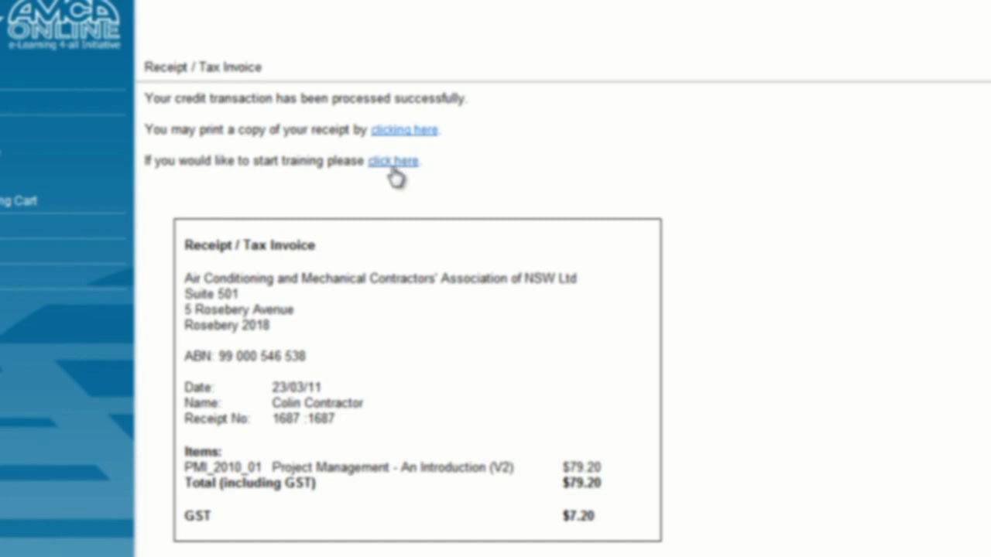
Step: Go from the receipt to the training, then log out of the e-learning portal
click(394, 172)
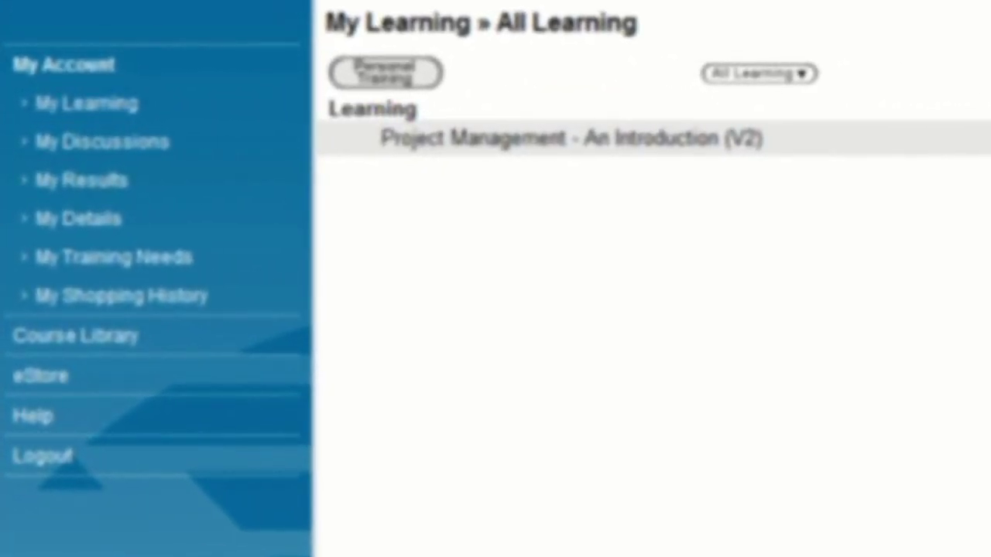
click(23, 461)
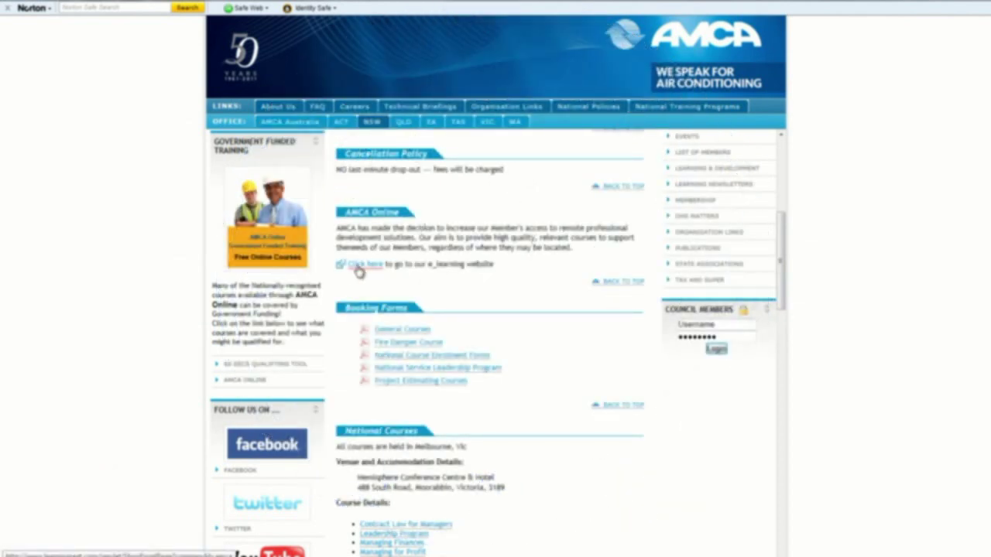
Step: Return to the AMCA e-learning site and log back in with the account credentials
click(360, 265)
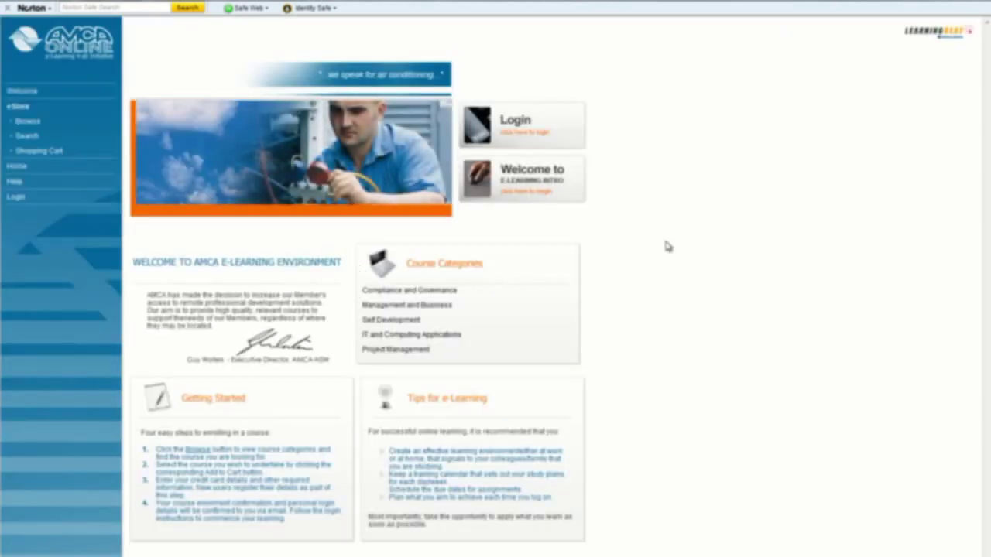
click(529, 124)
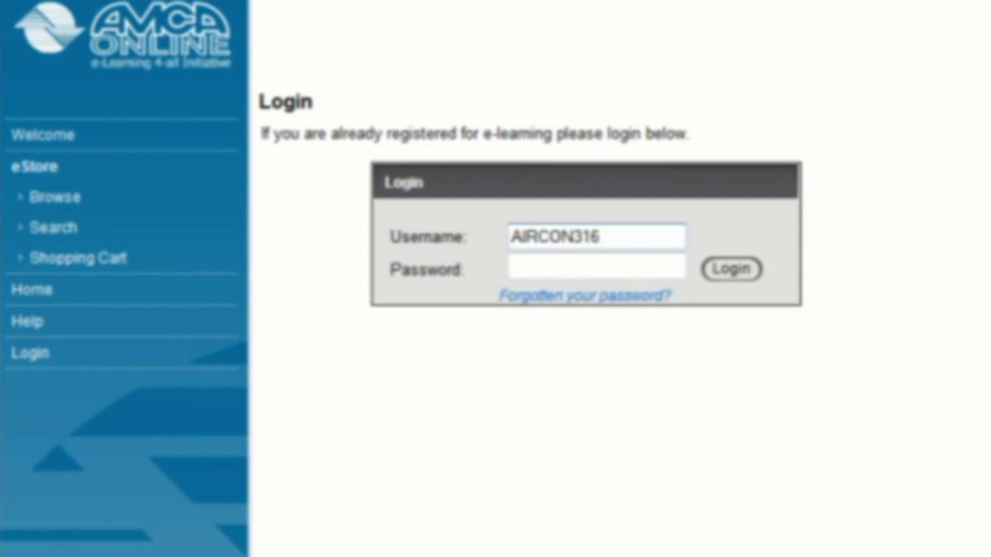
click(596, 267)
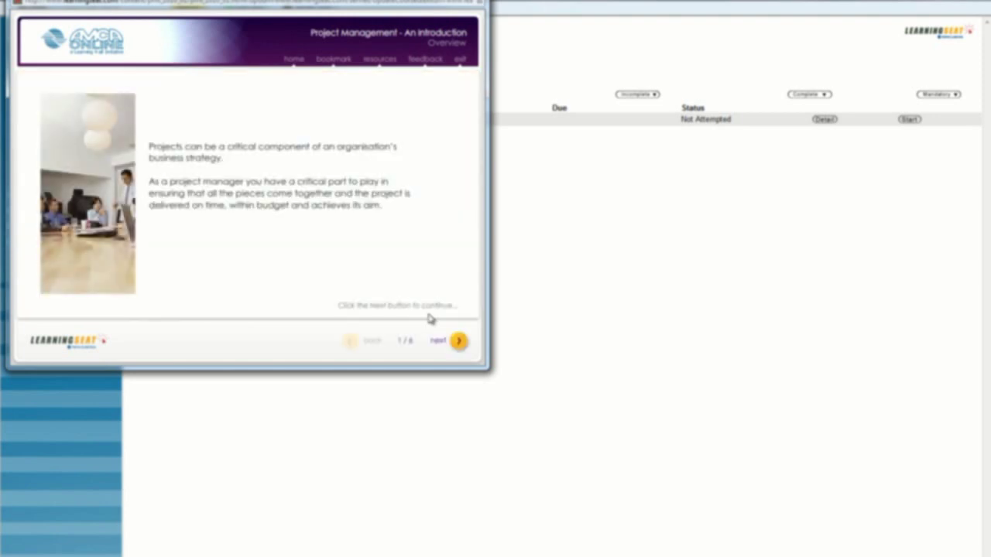
Step: Advance through the remaining overview slides to completion, return to the home menu, then view Resources
click(458, 343)
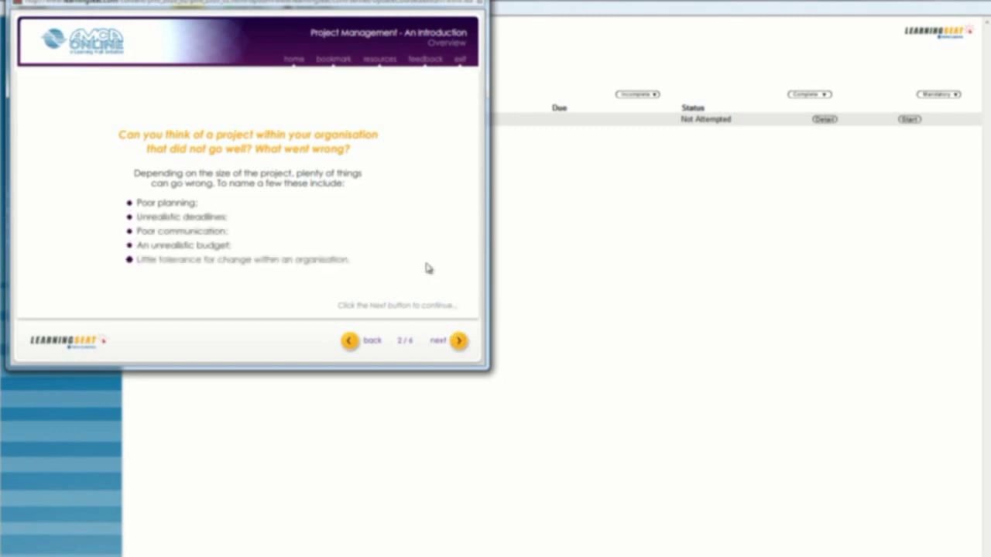
click(460, 339)
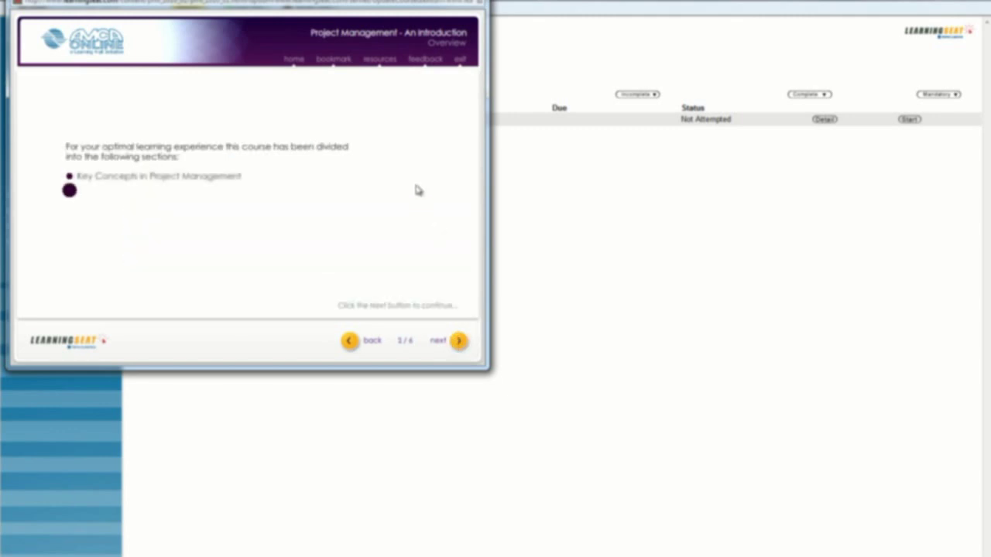
click(460, 341)
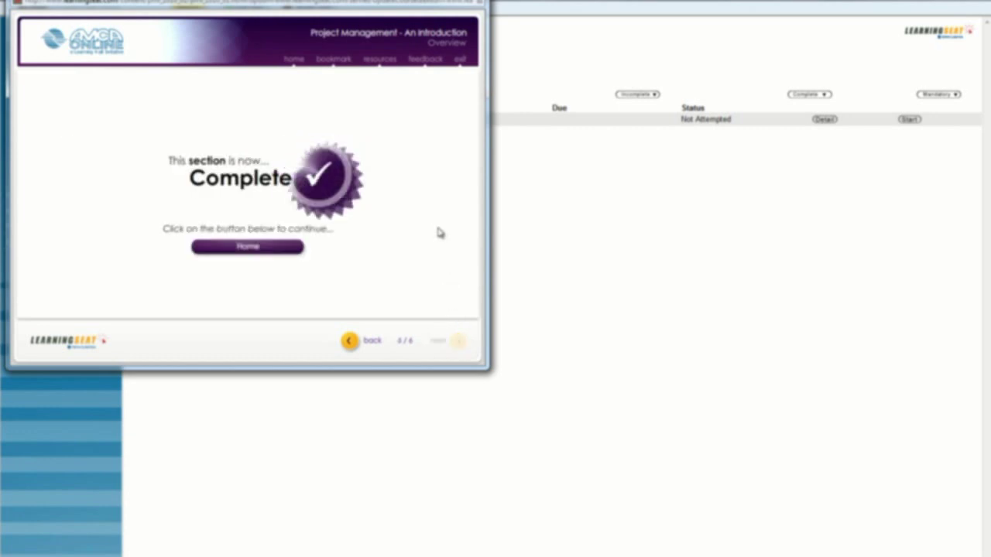
click(239, 247)
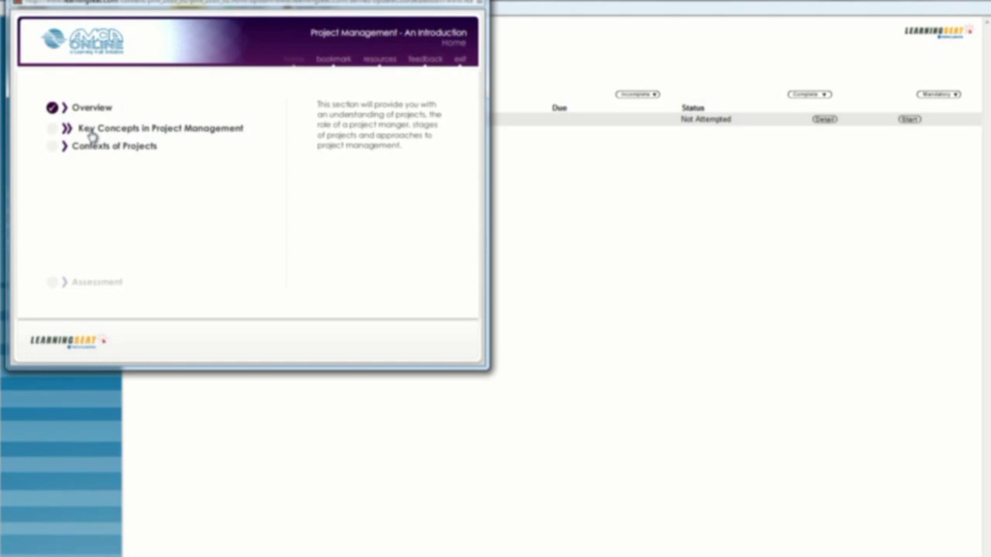
click(379, 59)
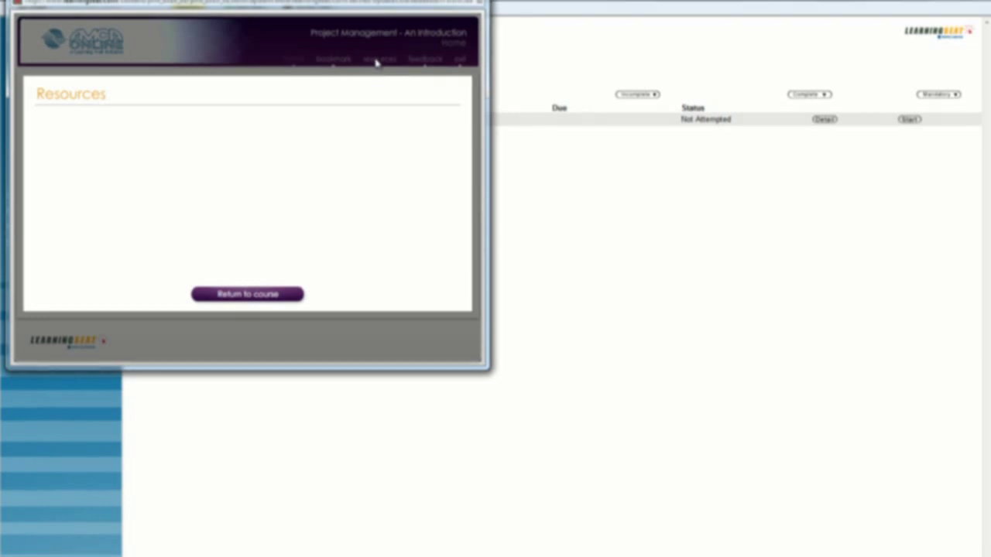
click(249, 299)
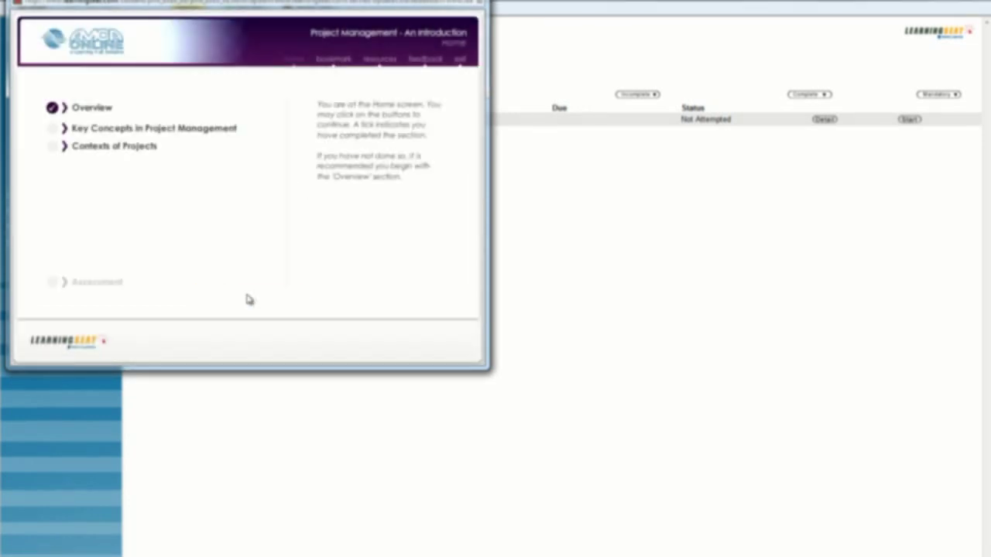
click(436, 62)
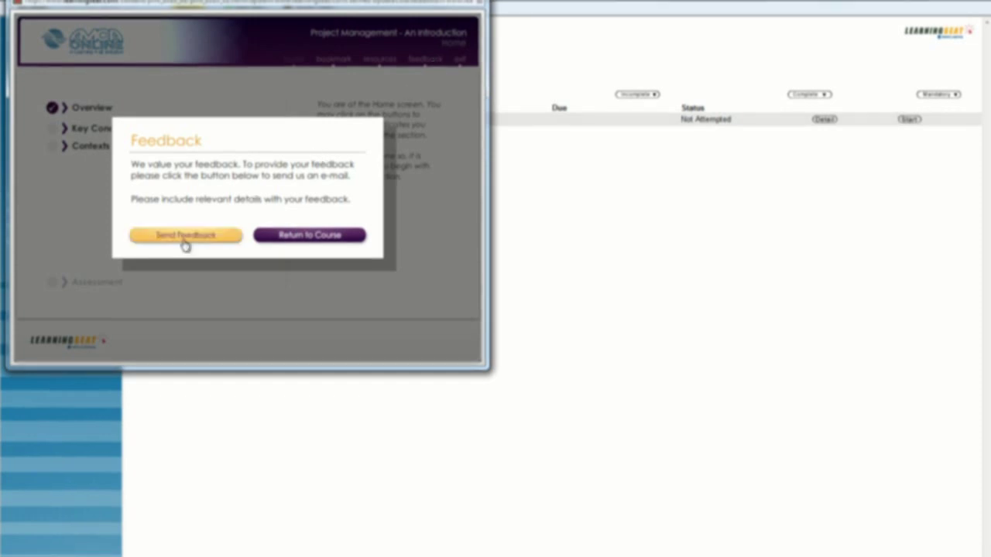
click(307, 241)
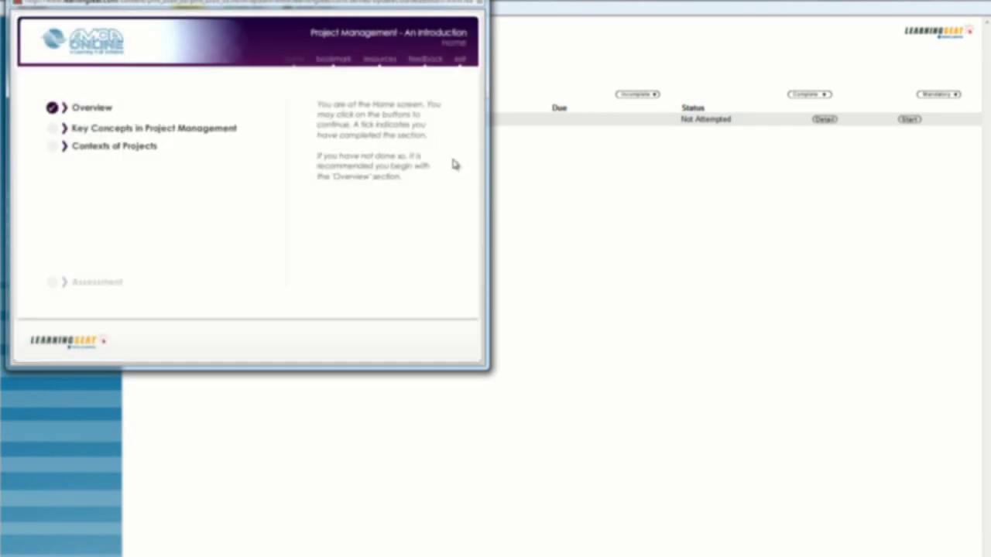
click(460, 61)
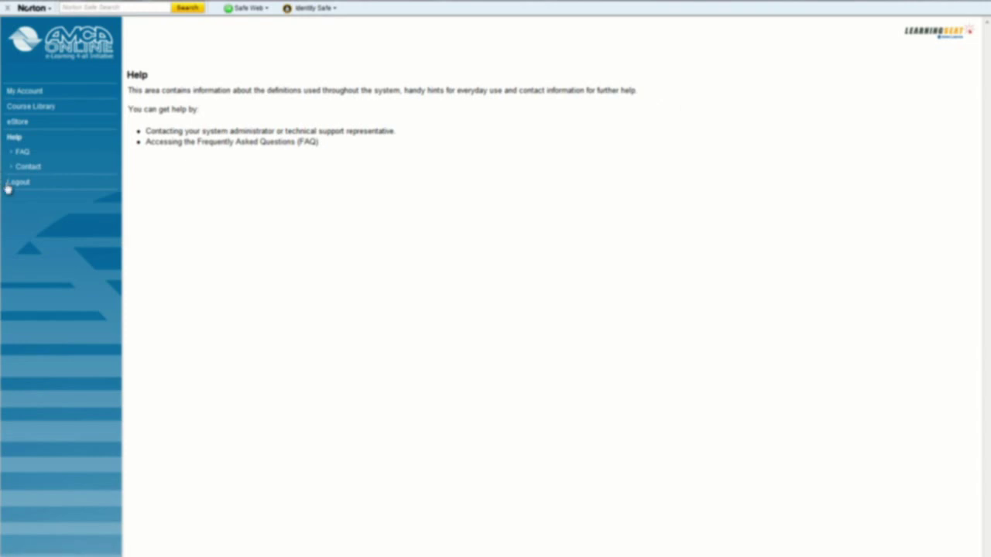
Step: Log out of AMCA Online and go back to the AMCA website's e-learning section
click(20, 185)
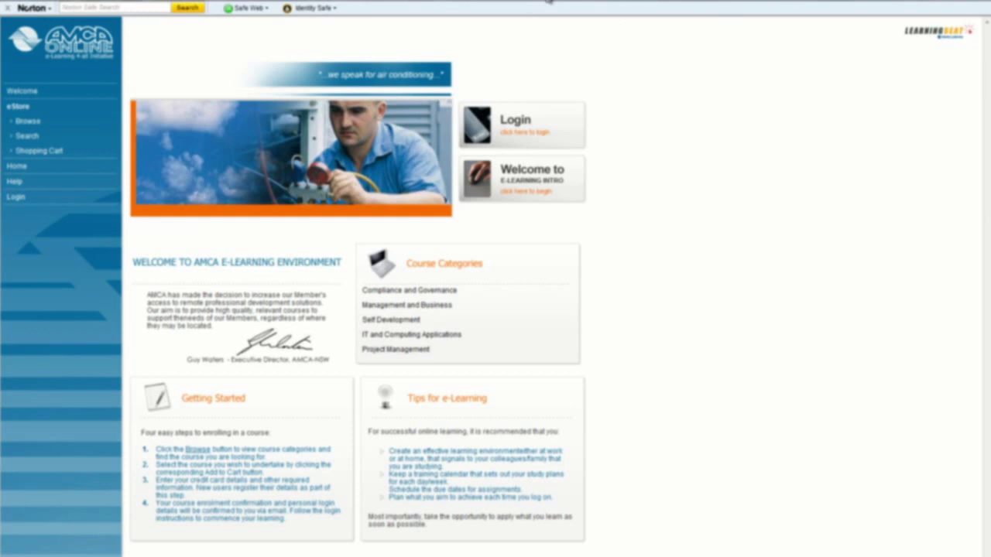
key(BackSpace)
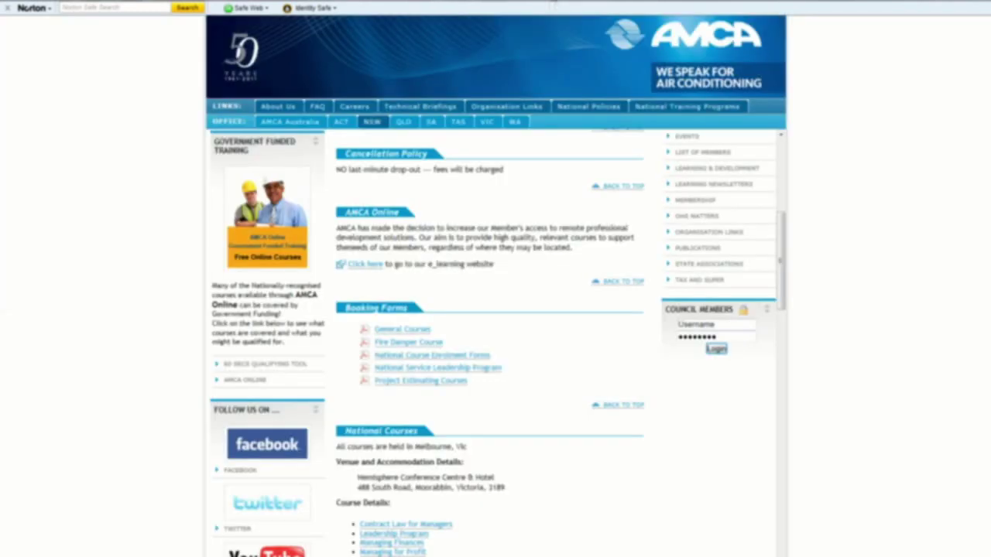